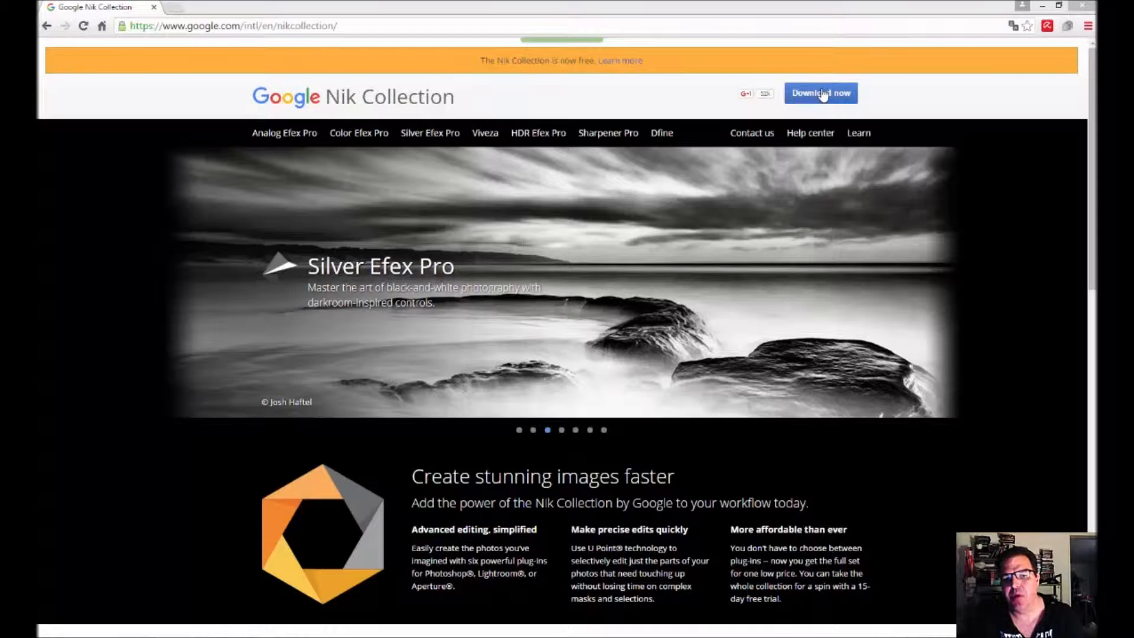
- Download the Windows version of the Nik Collection and run nikcollection-full-1.2.11.exe from the Downloads folder as administrator
click(824, 98)
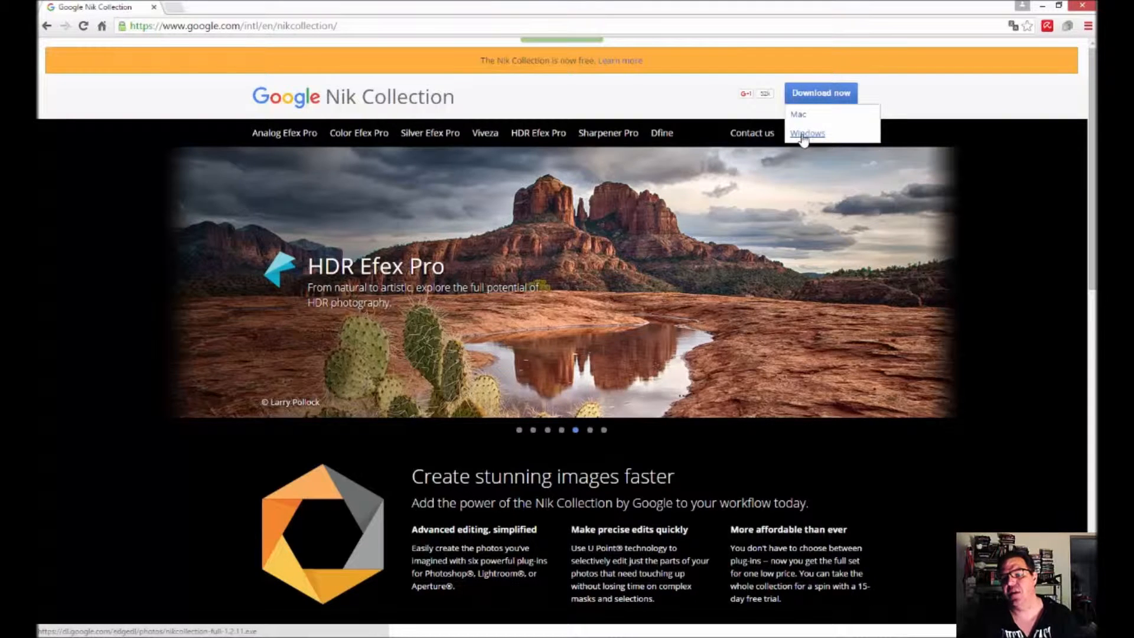
click(804, 134)
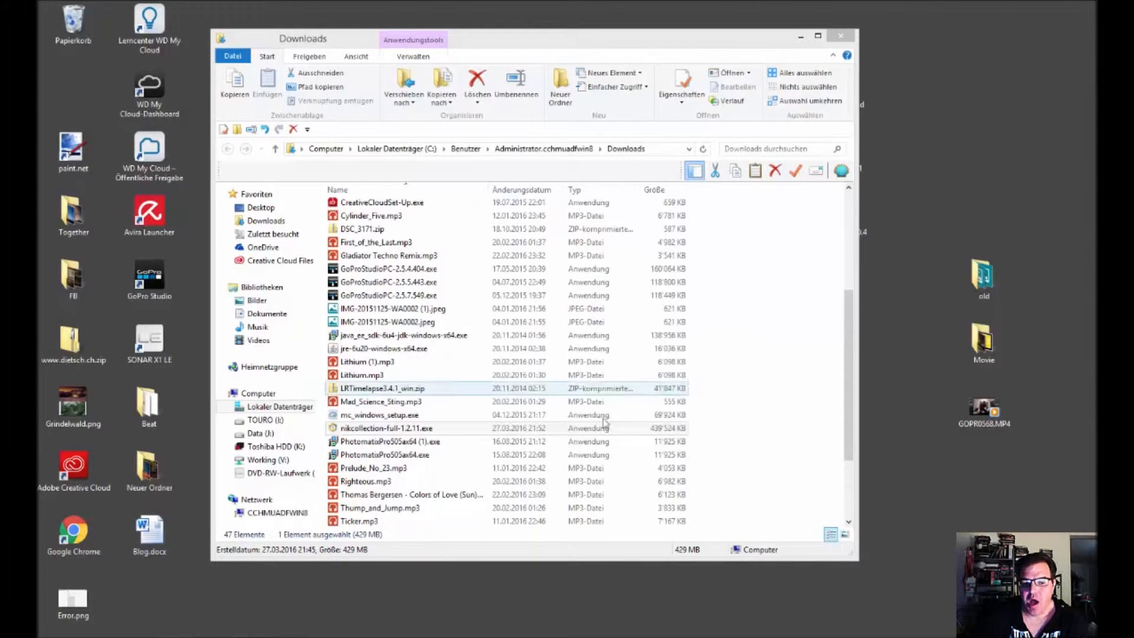
click(365, 430)
right_click(364, 430)
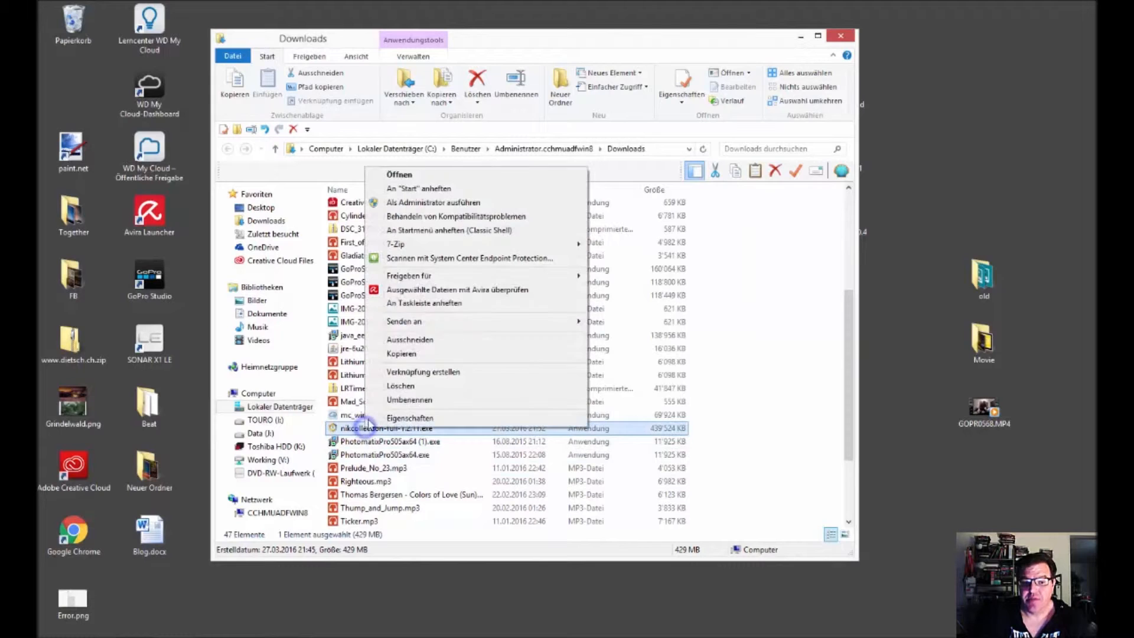
click(418, 203)
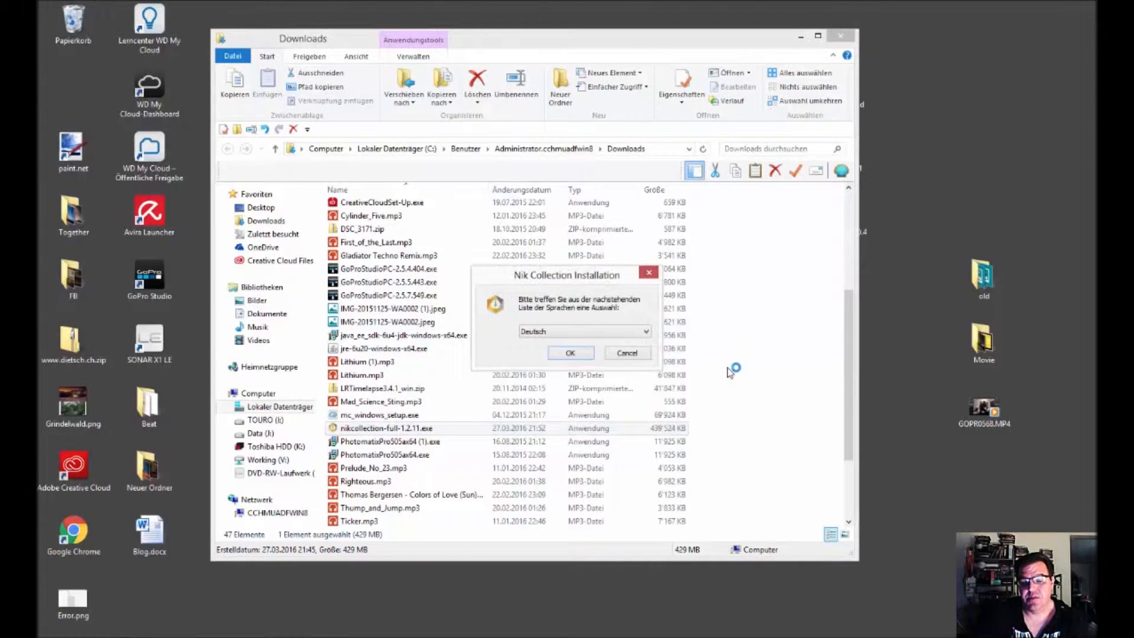
- Set the installer language to English (United Kingdom) and start the setup wizard
click(557, 333)
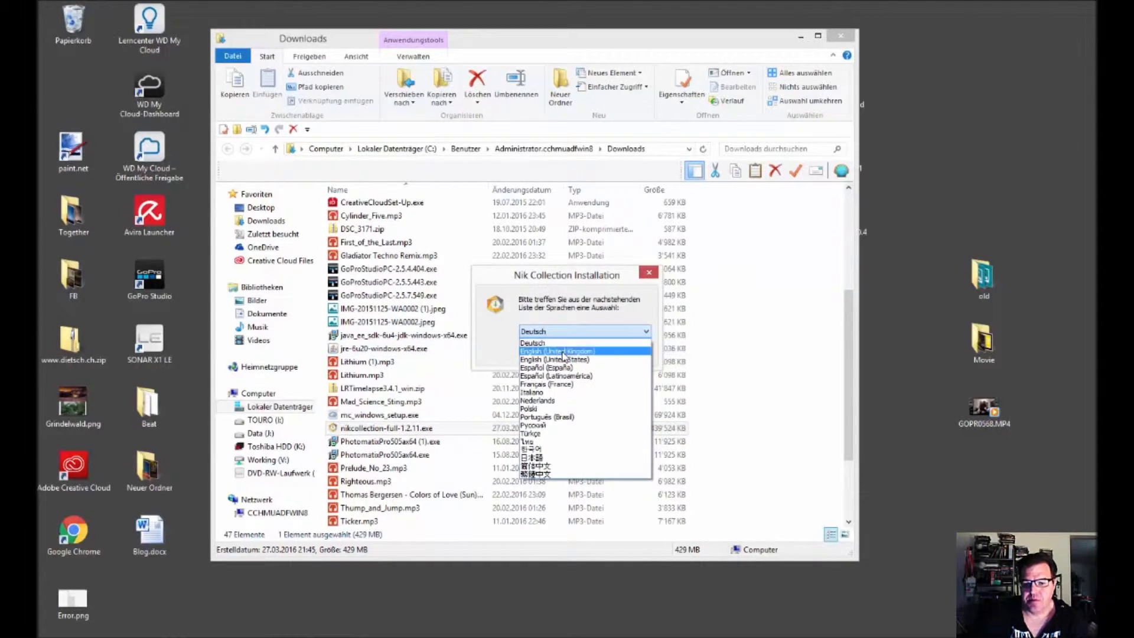
click(563, 351)
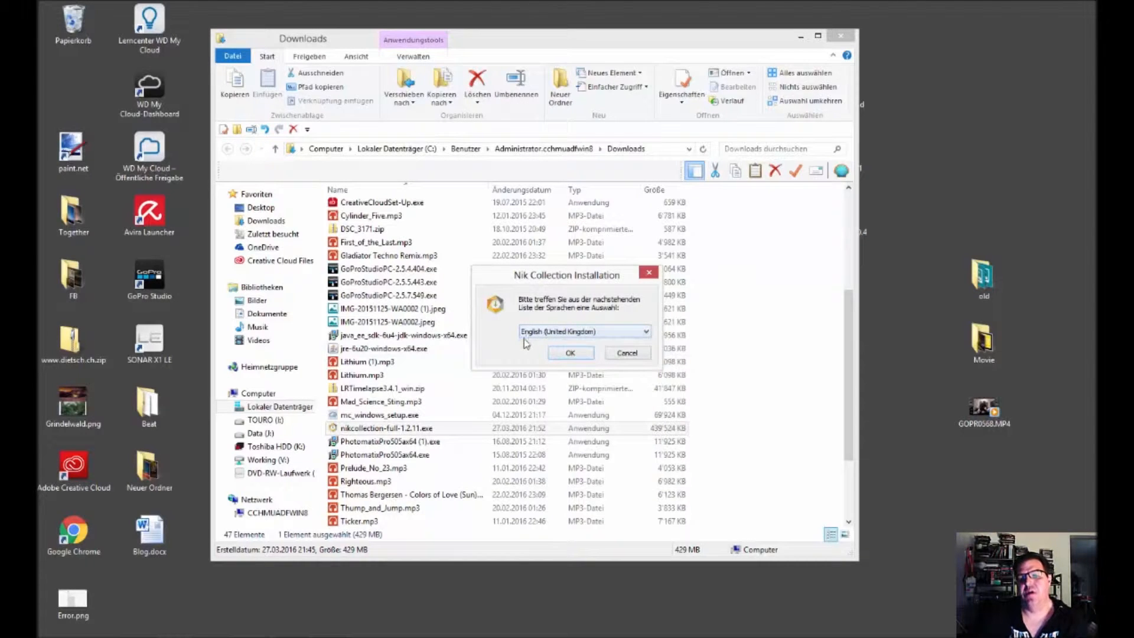
click(584, 353)
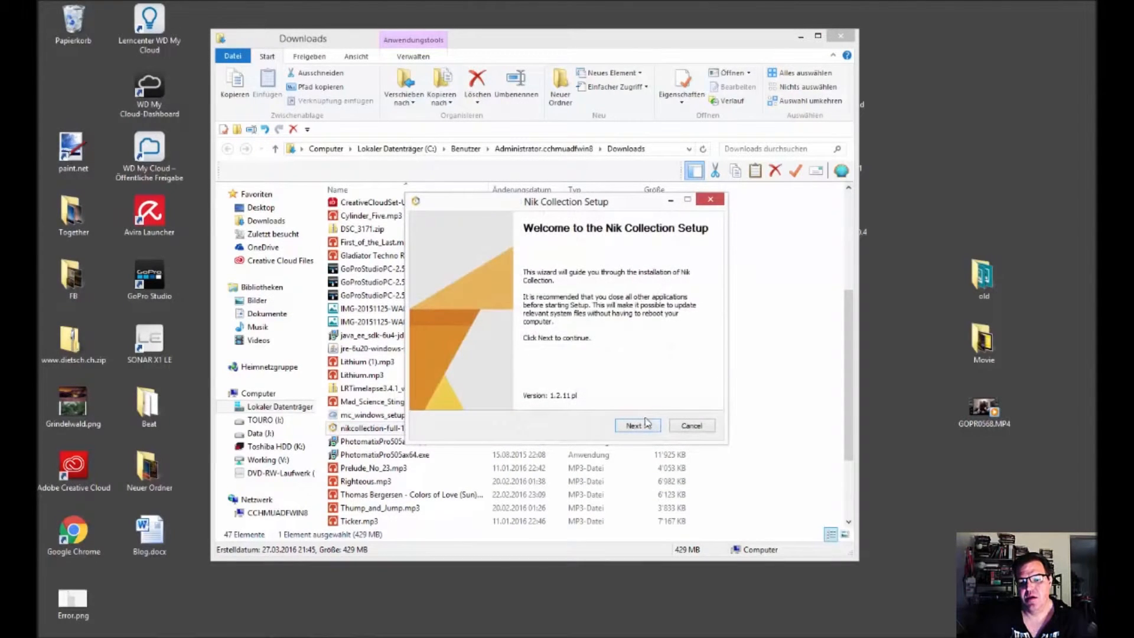
- Go through the setup pages, review the Photoshop CC, Lightroom 5.7.1 and Lightroom 6/CC host applications, and install the Nik Collection
click(634, 426)
click(632, 426)
click(631, 427)
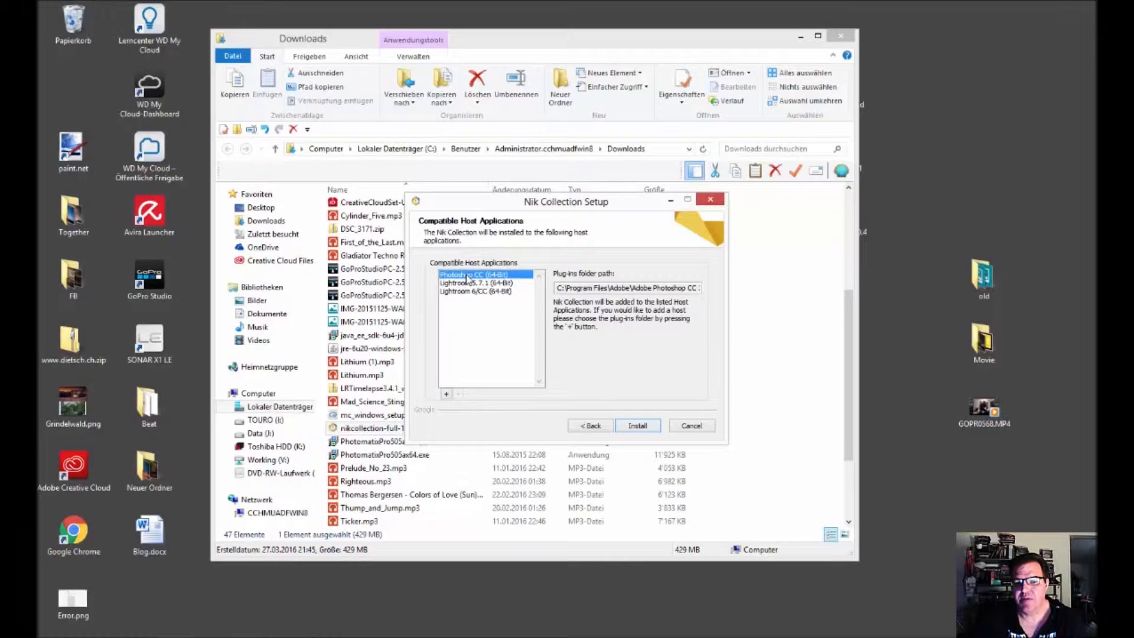
click(467, 282)
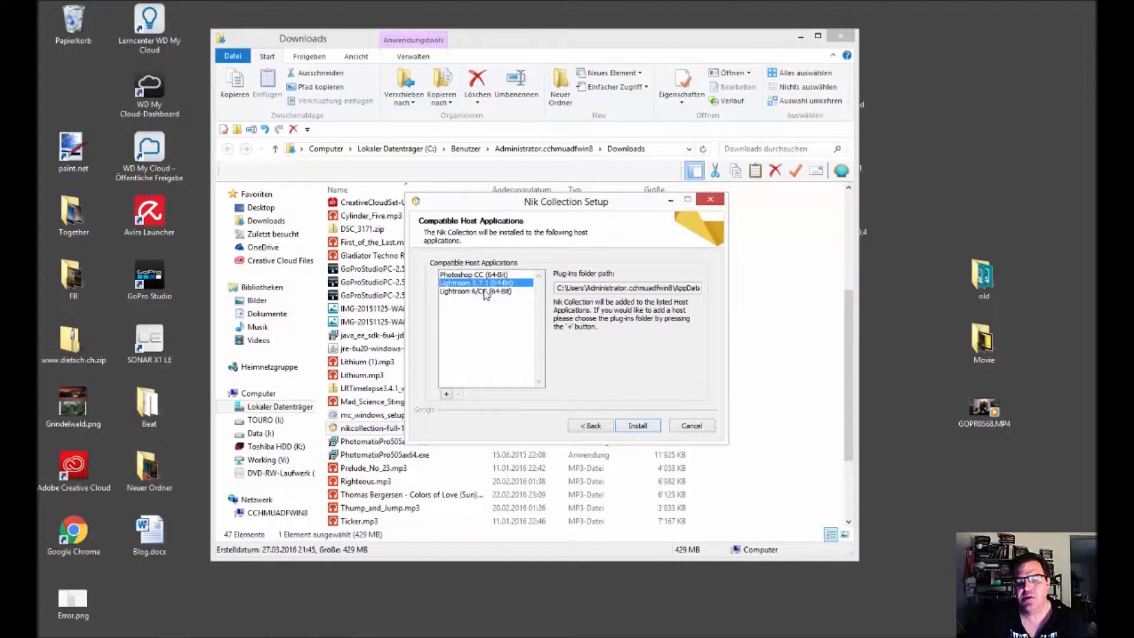
click(473, 292)
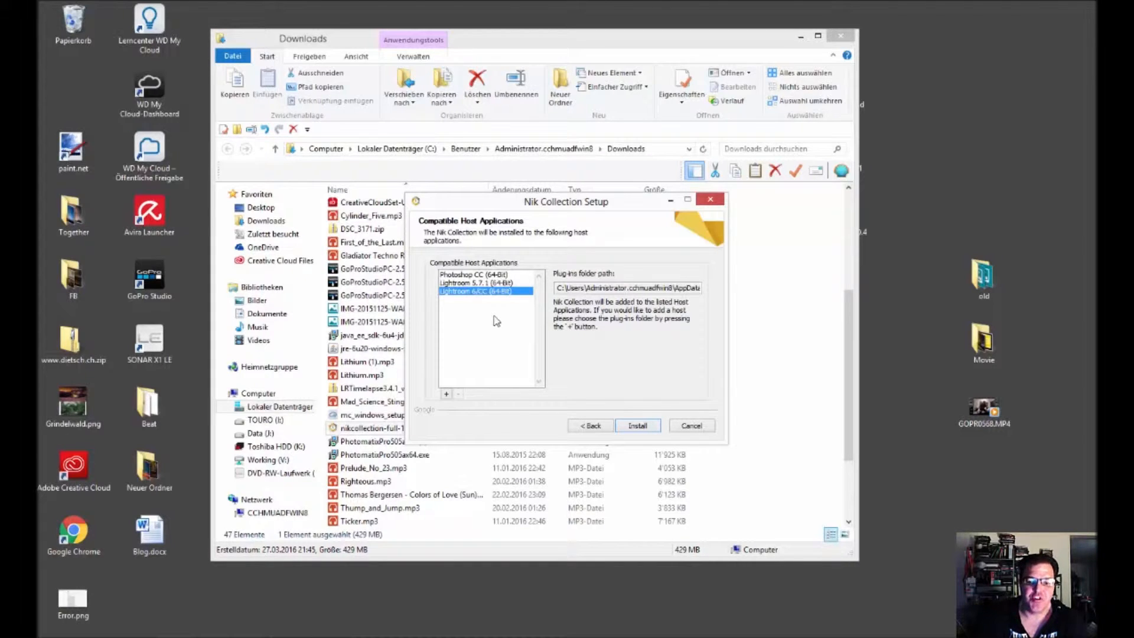
click(637, 426)
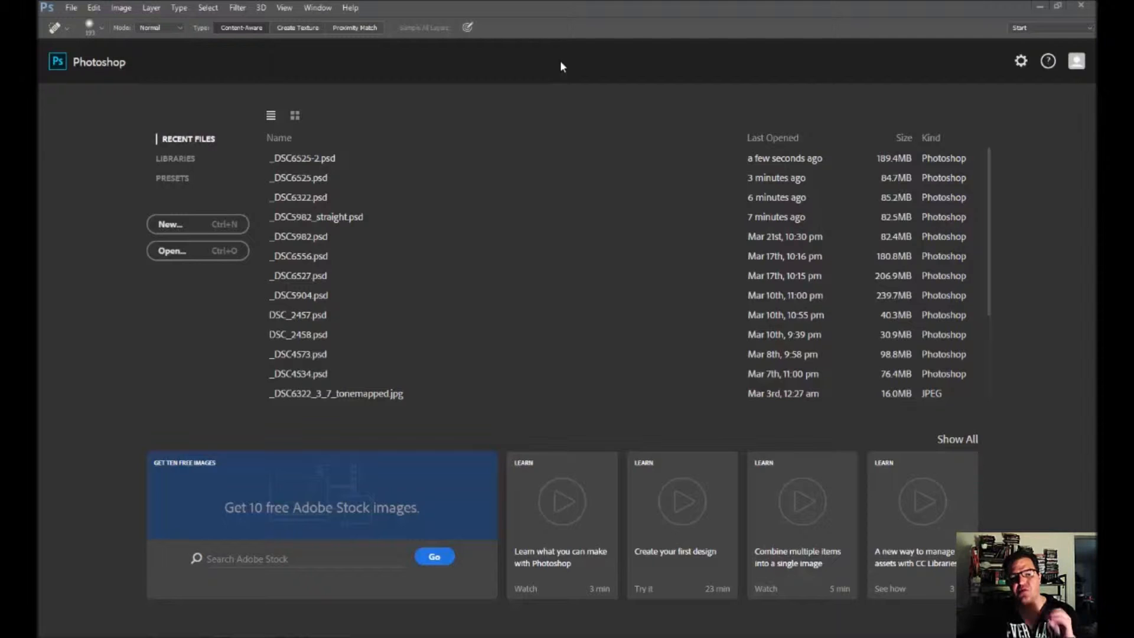
click(238, 7)
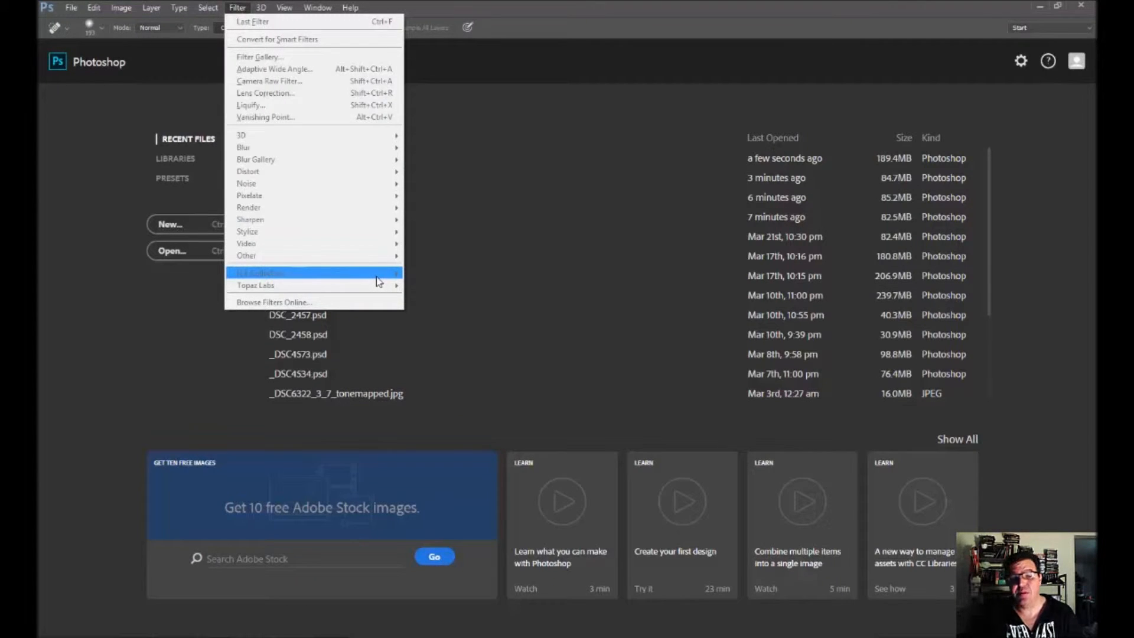
click(579, 6)
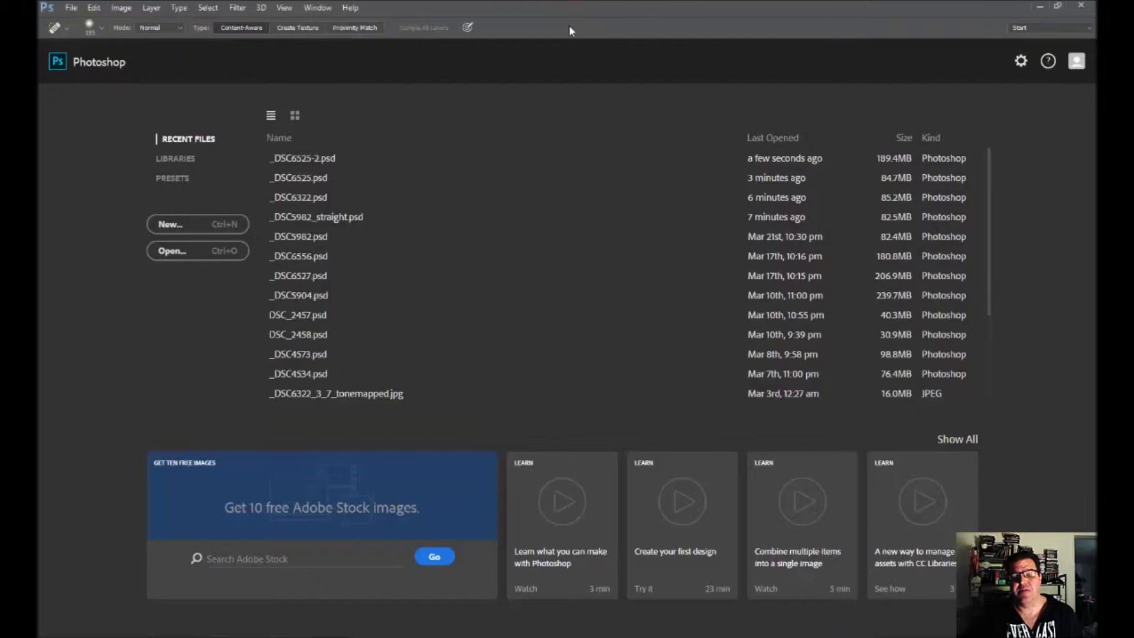
click(328, 158)
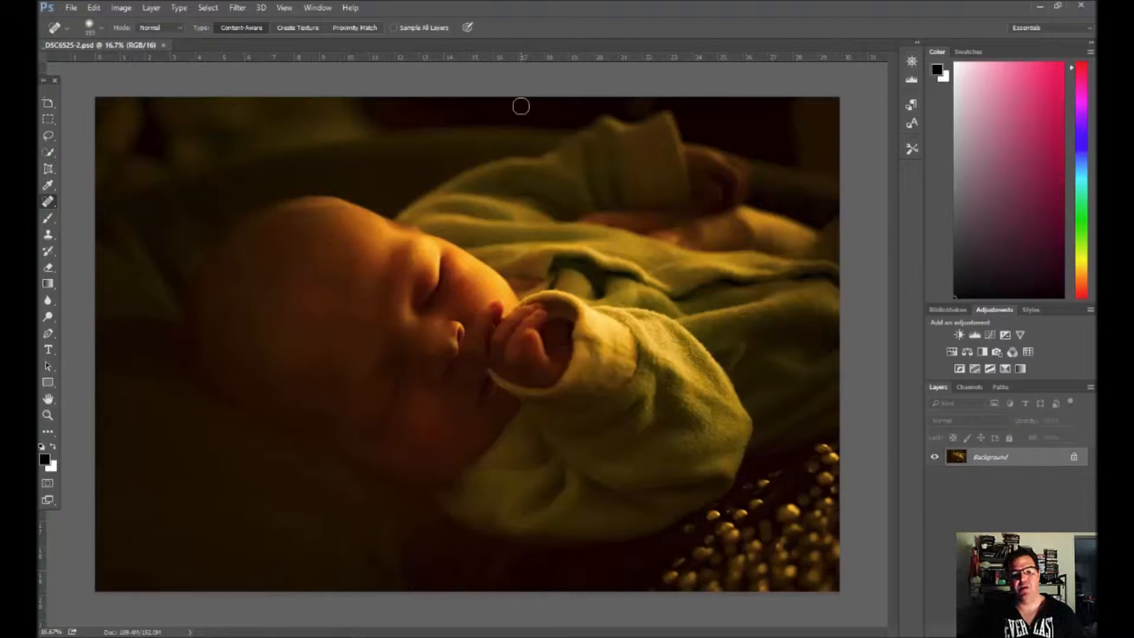
click(164, 46)
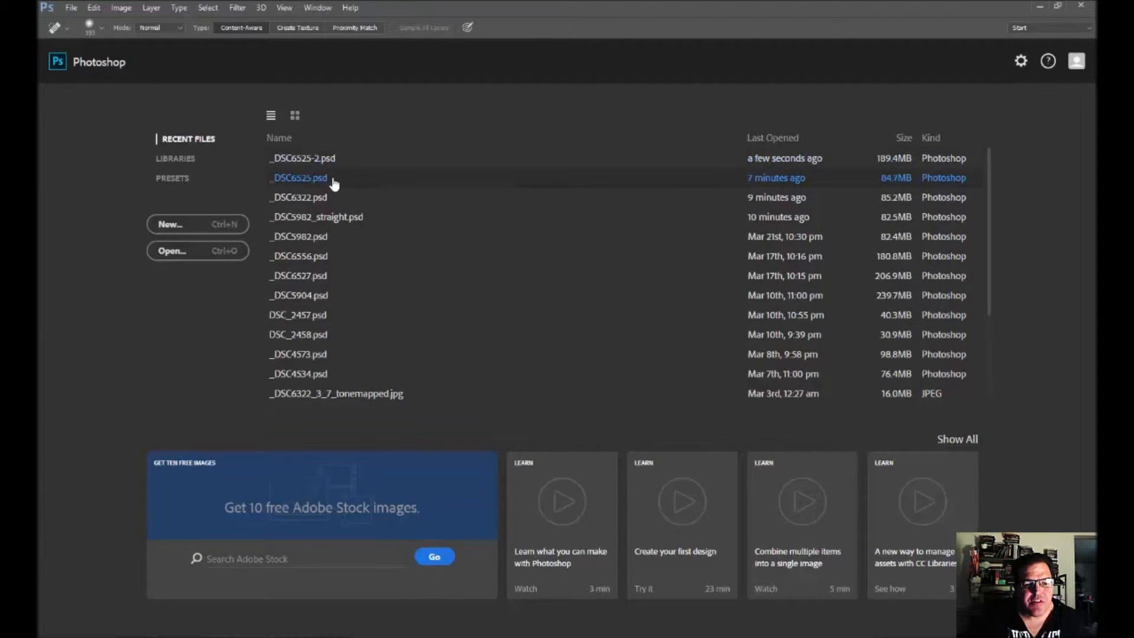
- Open the recent file _DSC6322.psd in Photoshop and launch the Nik Collection filter Sharpener Pro 3: (2) Output Sharpener
click(300, 196)
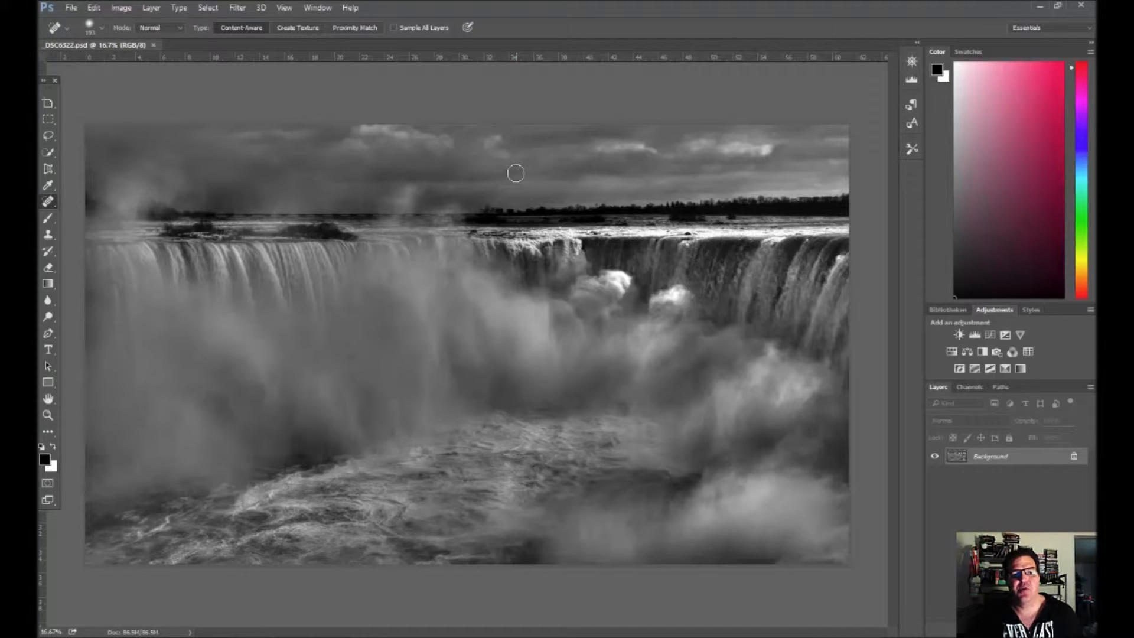
click(238, 8)
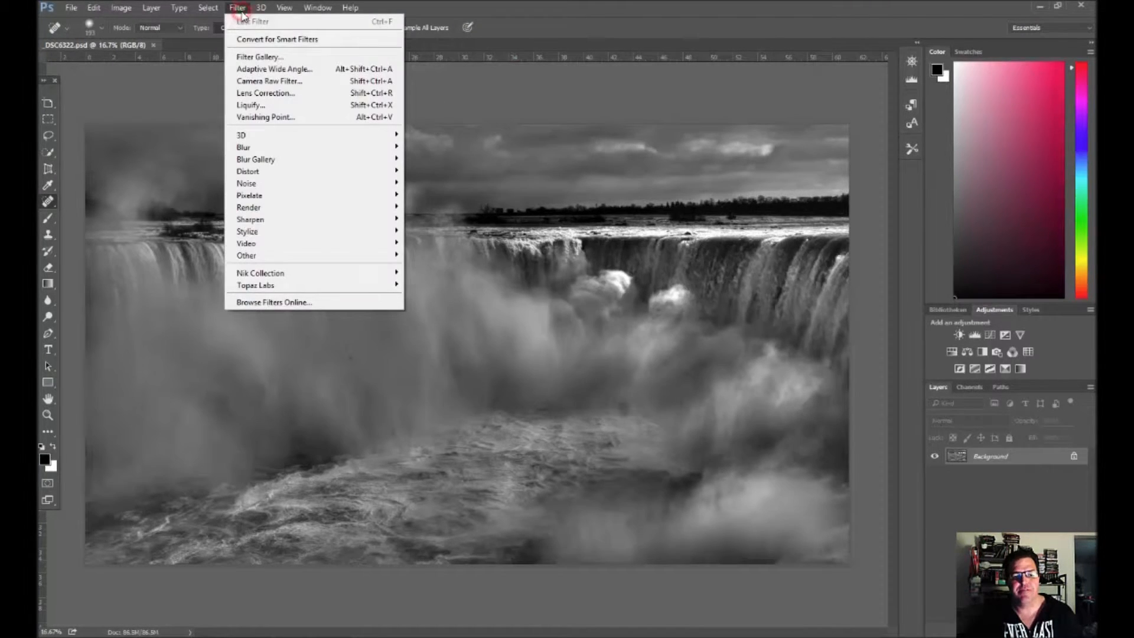
click(311, 273)
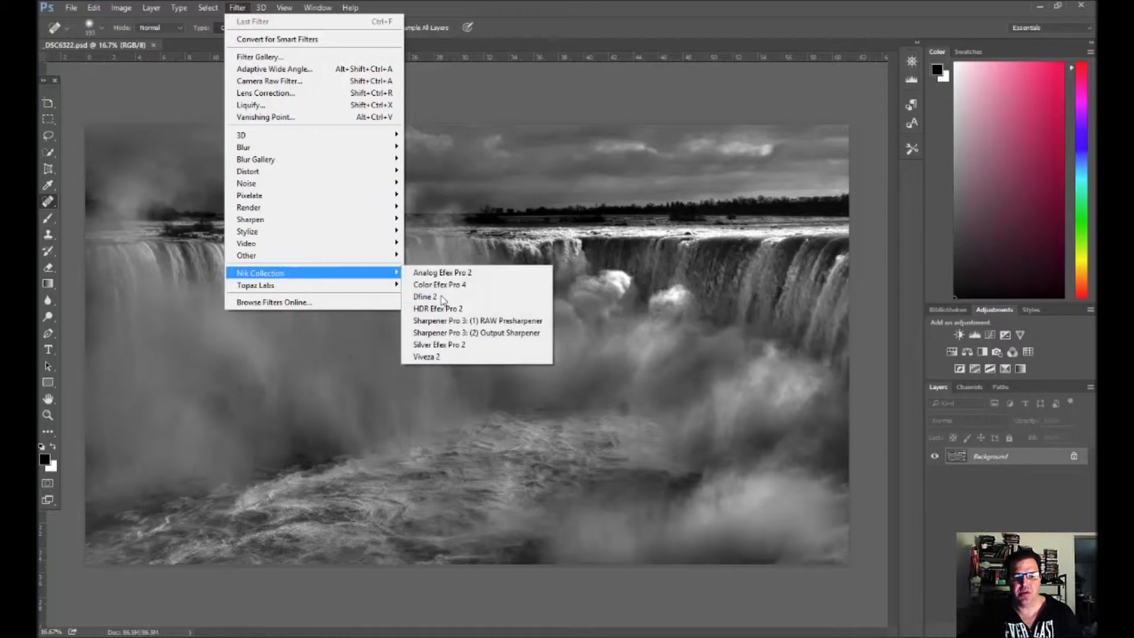
click(496, 334)
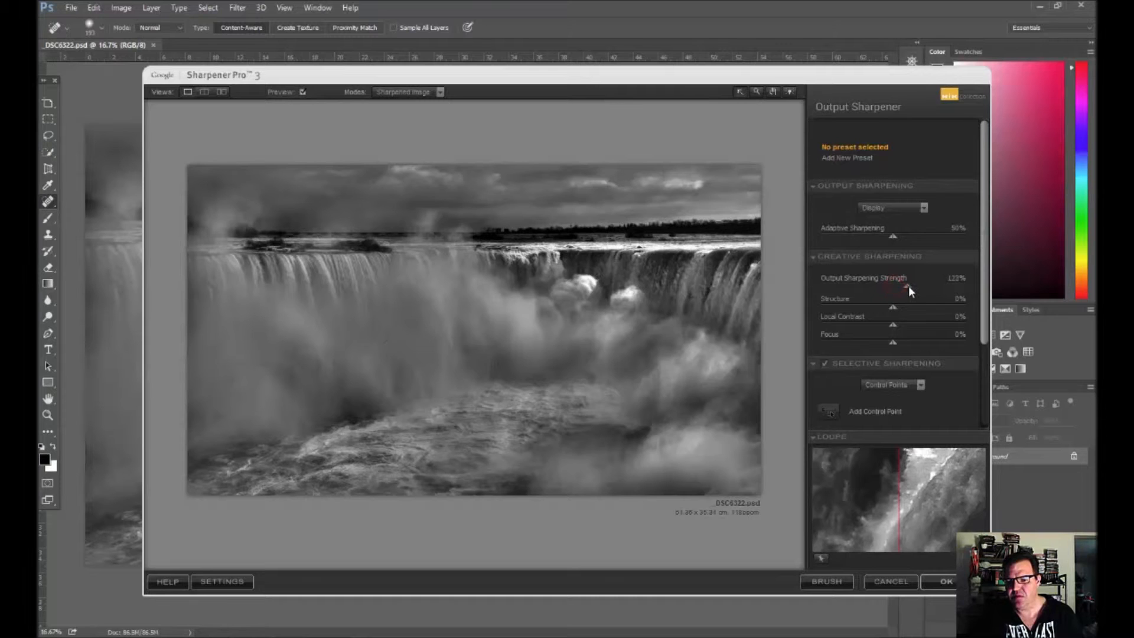
- Apply output sharpening with Output Sharpening Strength 122%, Structure 30%, Local Contrast 23% and Focus 6%
drag(911, 308, 914, 307)
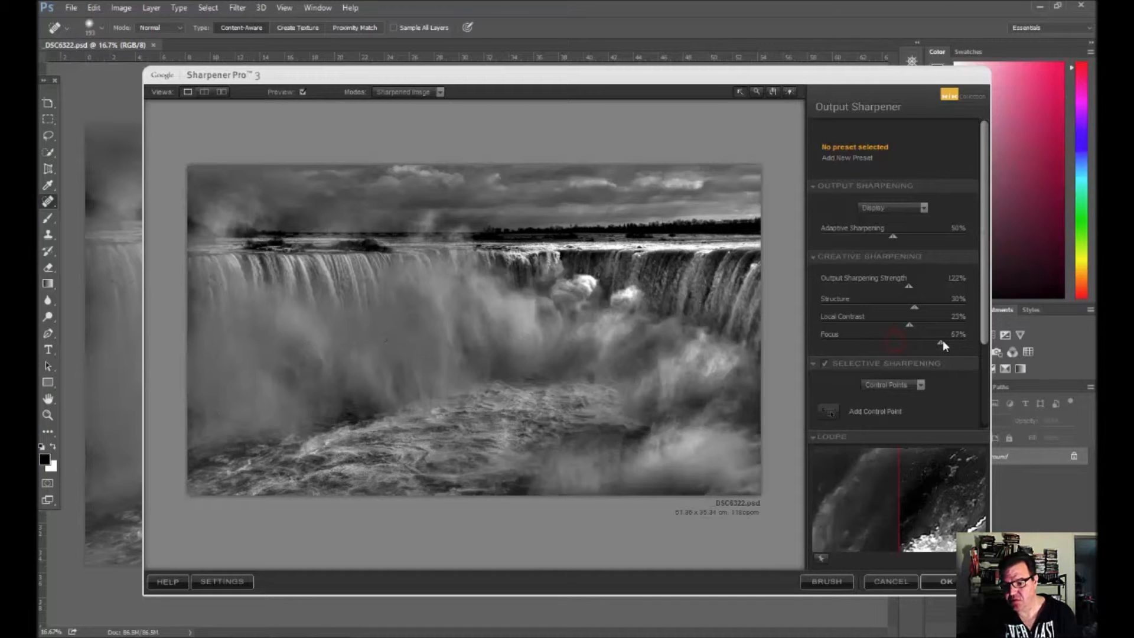
drag(941, 341, 897, 339)
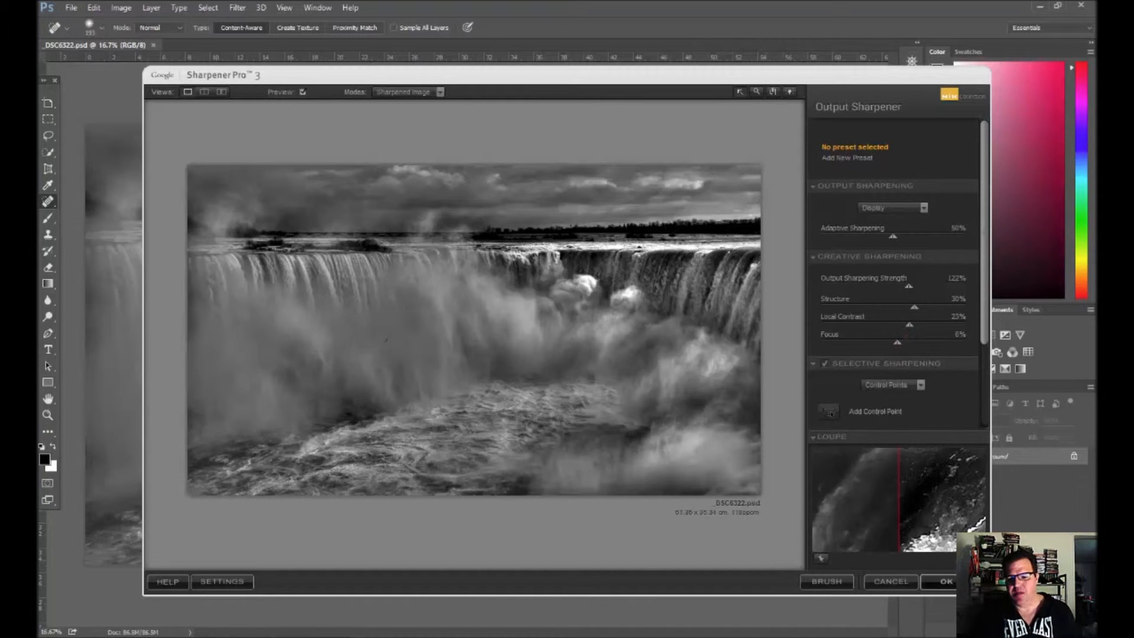
click(949, 584)
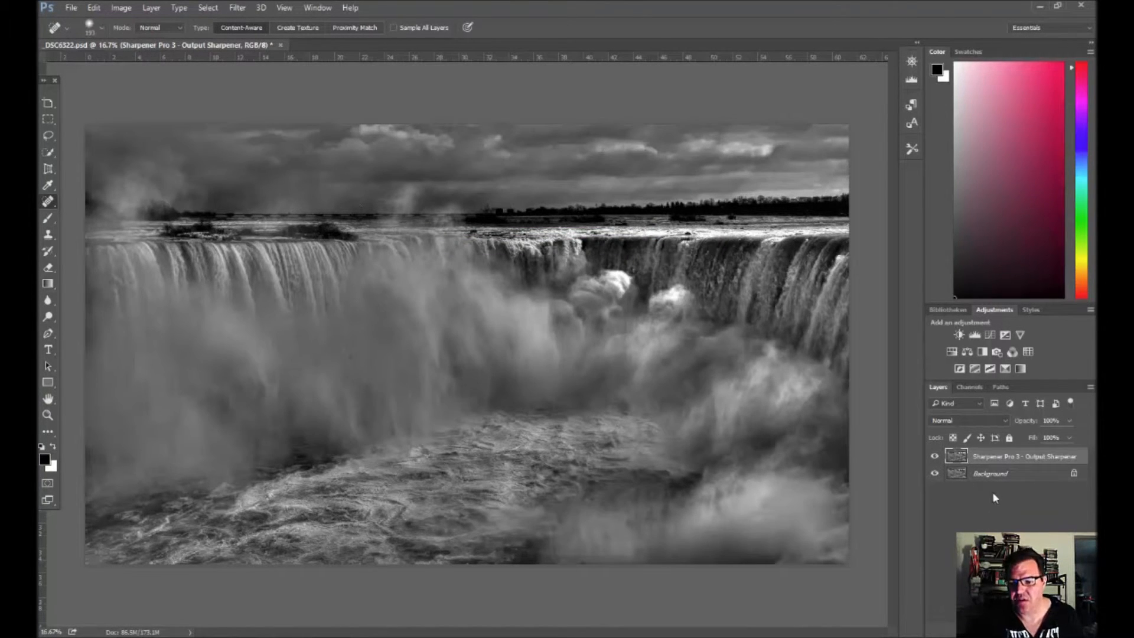
- Compare the waterfall photo before and after sharpening by repeatedly hiding and showing the Output Sharpener layer, leaving it shown
click(996, 475)
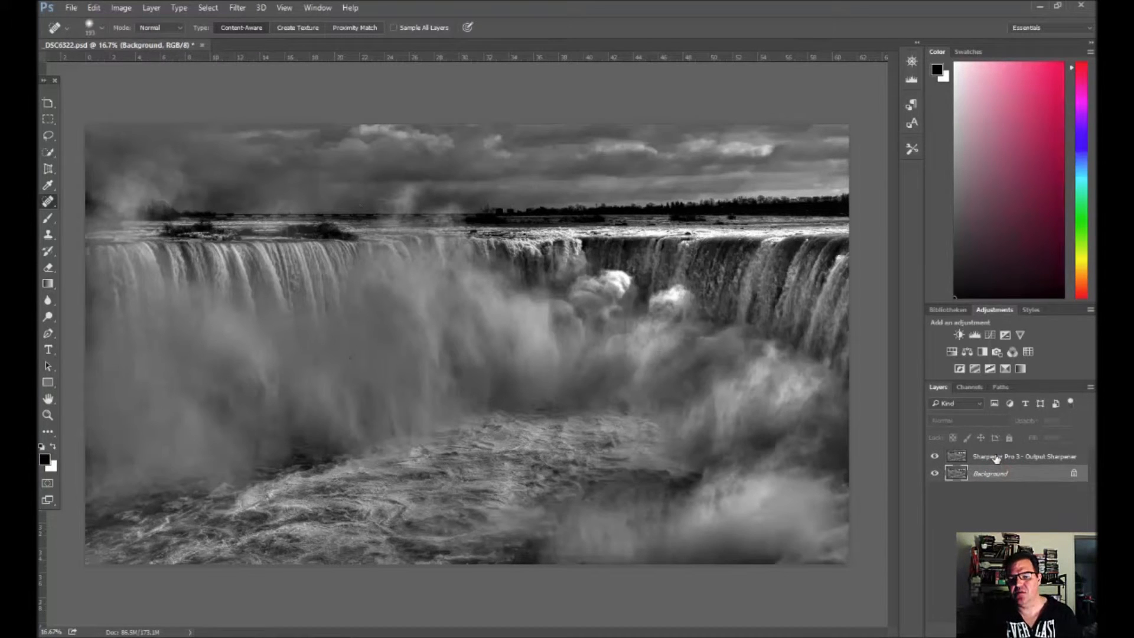
click(997, 458)
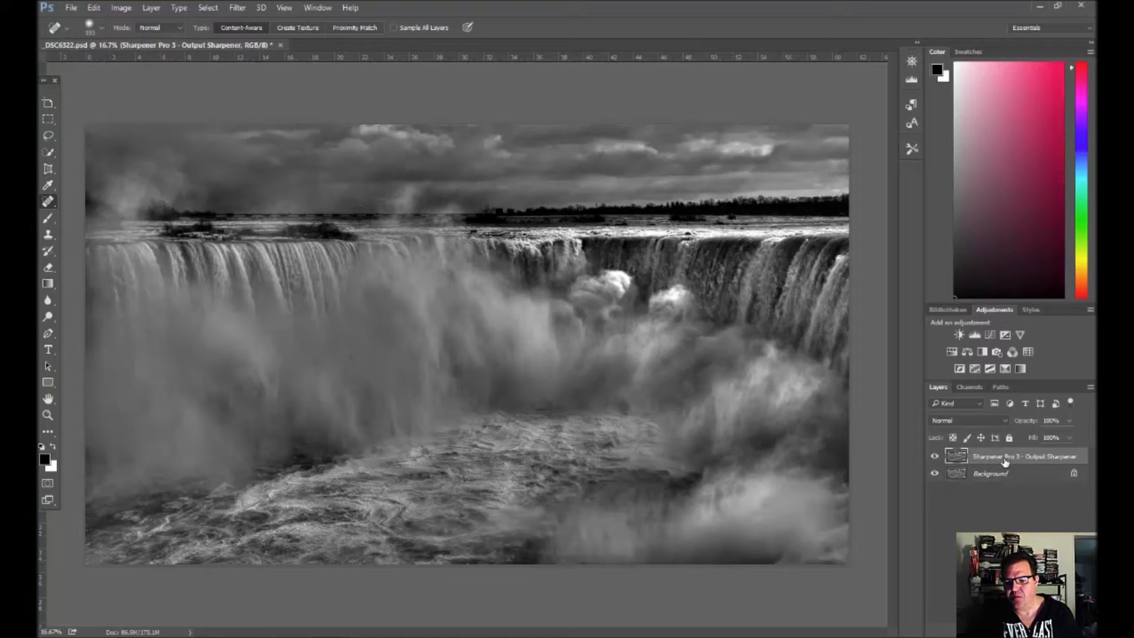
click(934, 458)
click(934, 458)
click(934, 458)
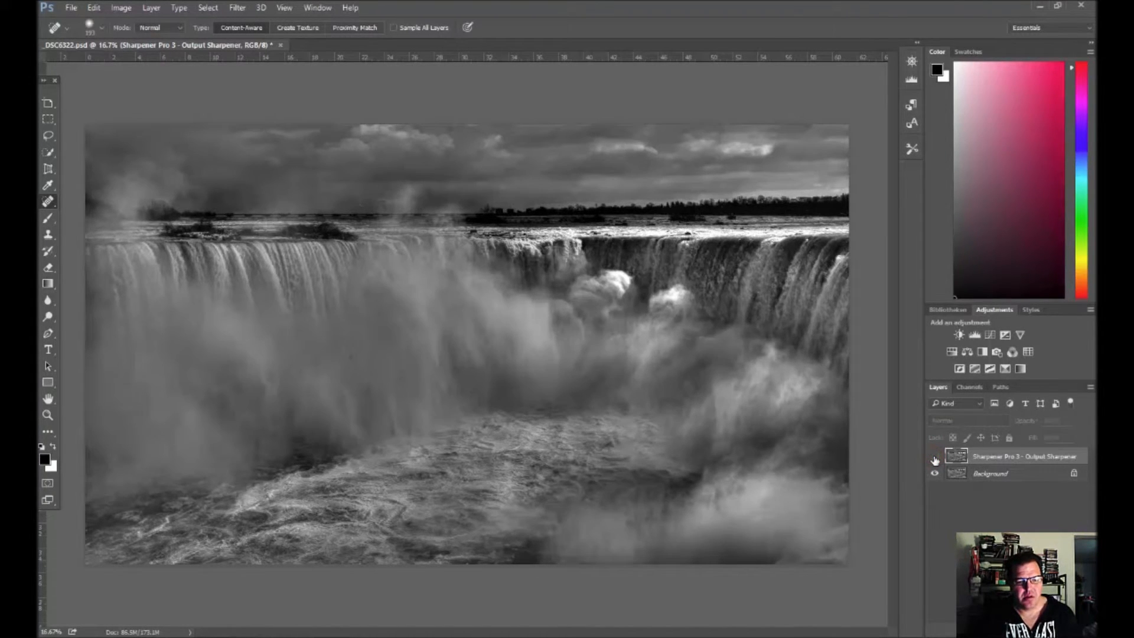
click(934, 457)
click(934, 458)
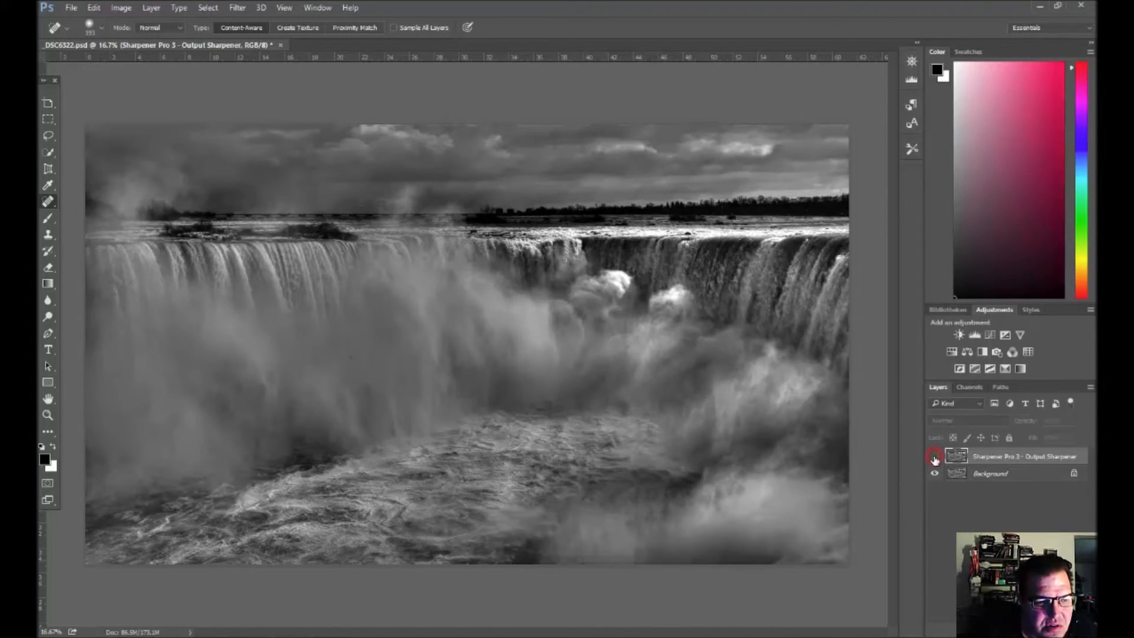
click(935, 458)
click(934, 458)
click(934, 458)
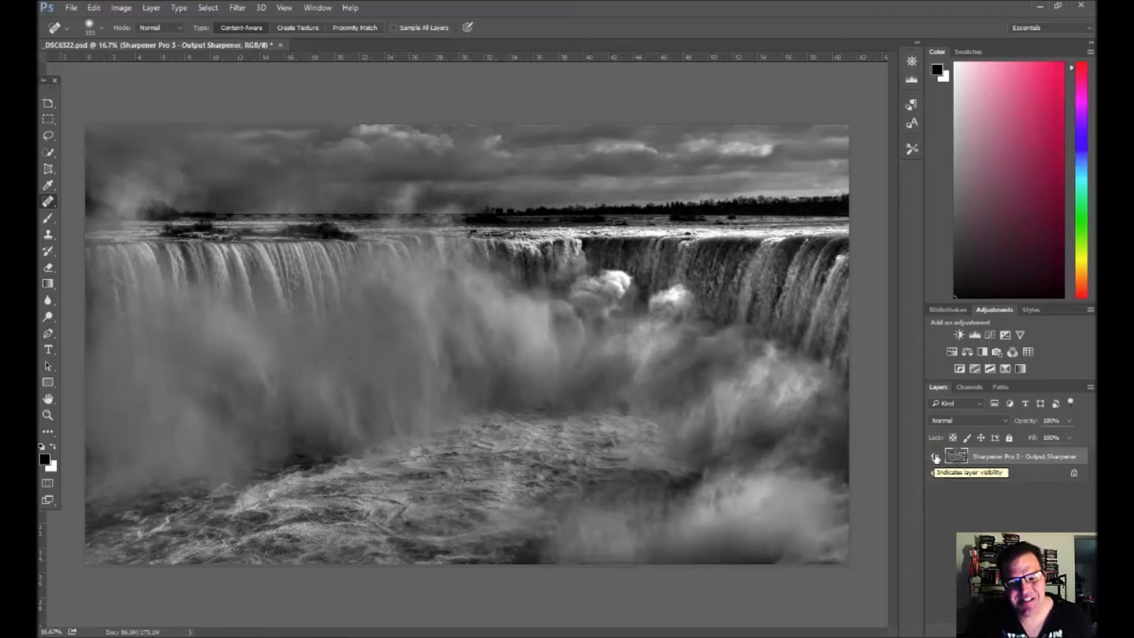
click(934, 458)
click(934, 458)
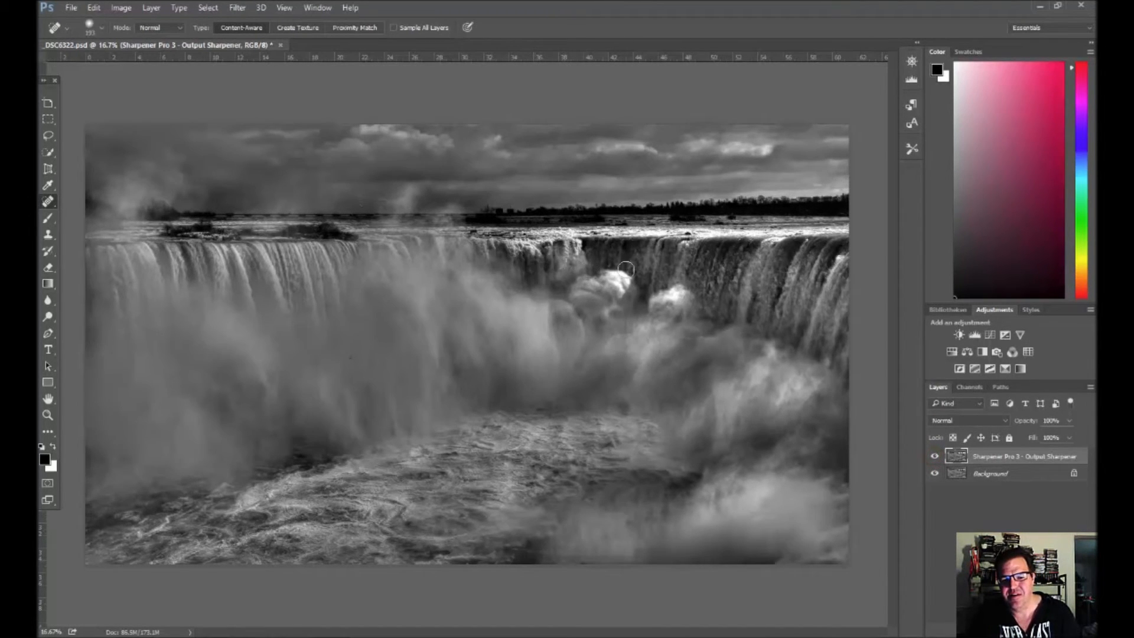
click(934, 458)
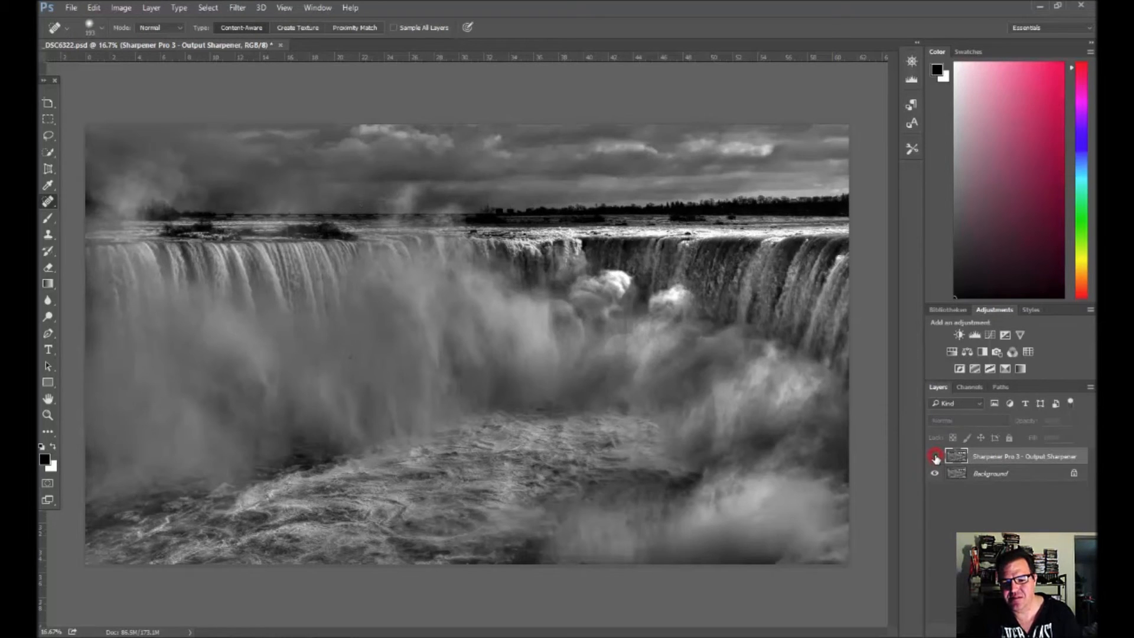
click(934, 457)
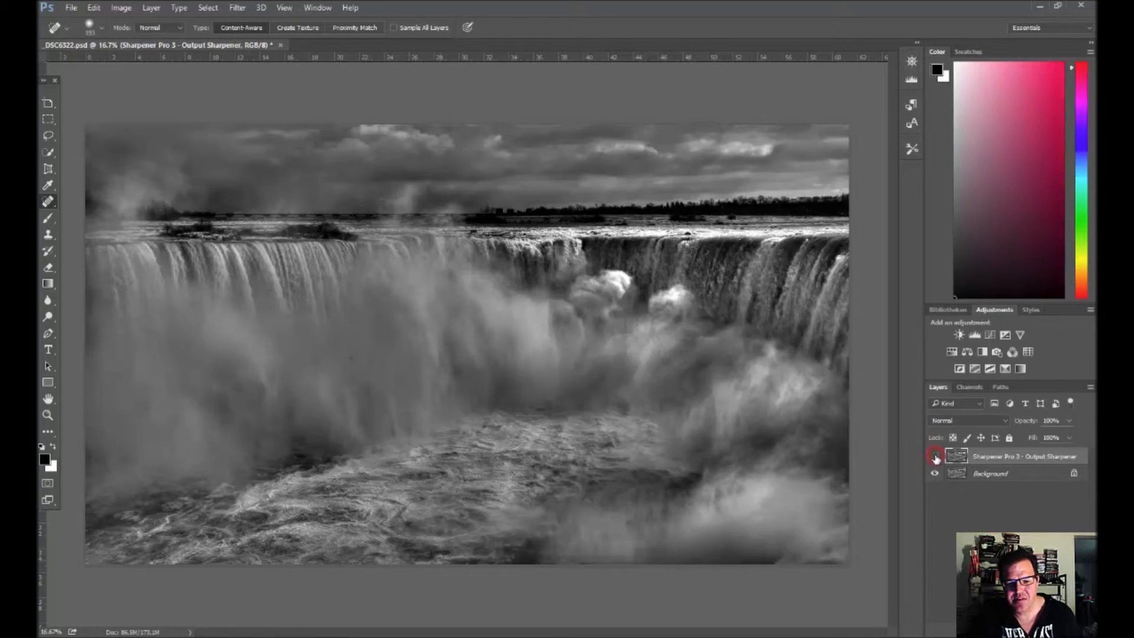
click(934, 458)
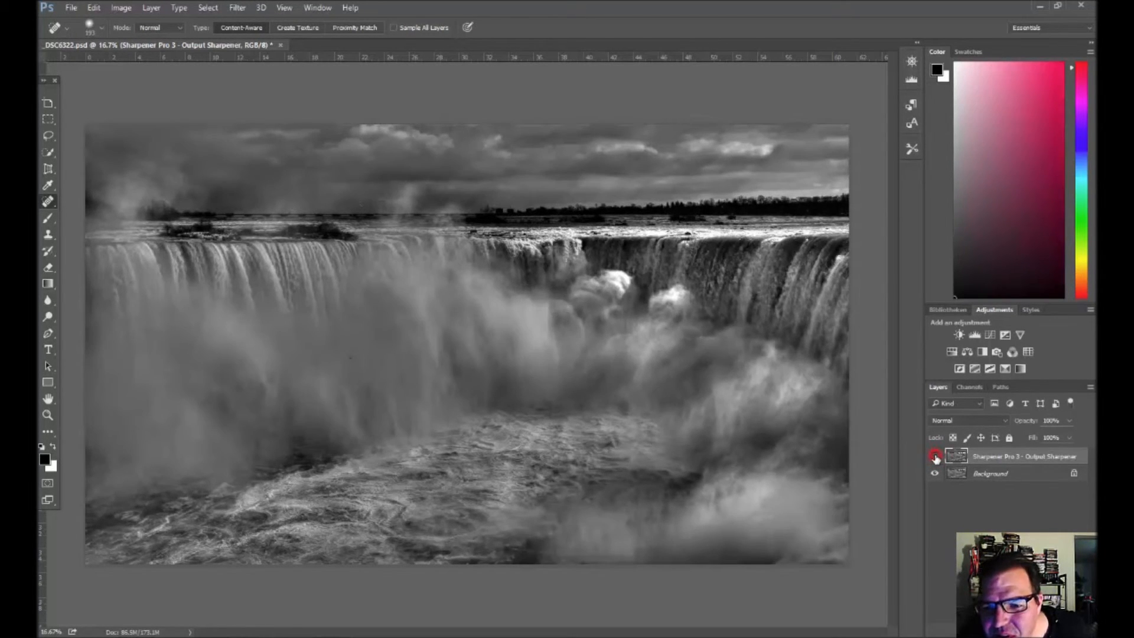
click(934, 458)
click(934, 458)
click(935, 458)
click(935, 457)
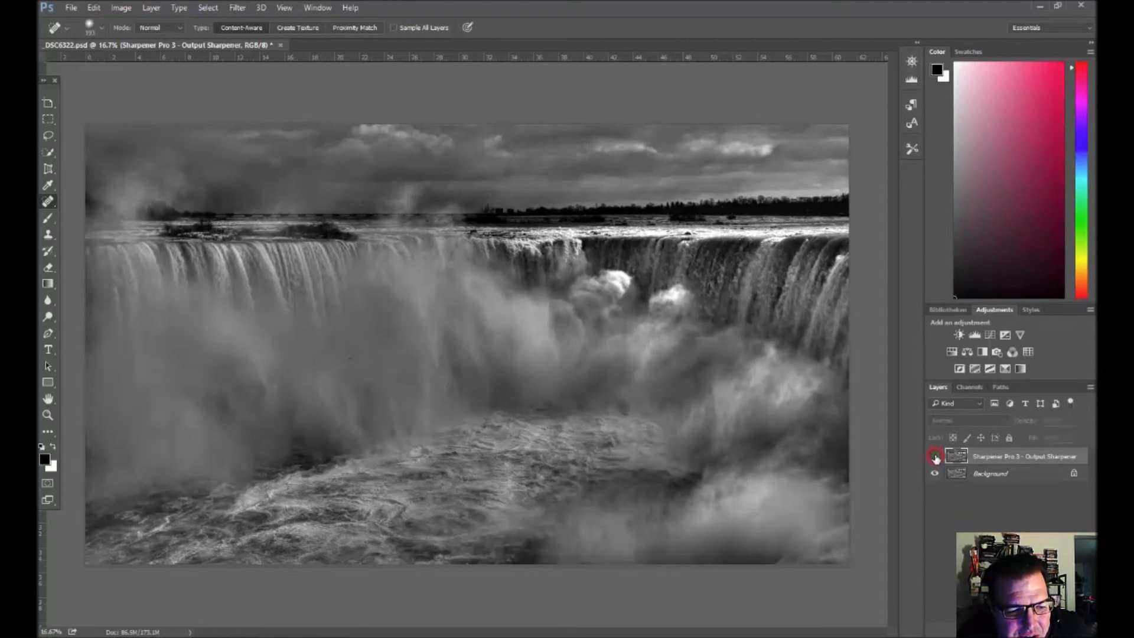
click(934, 458)
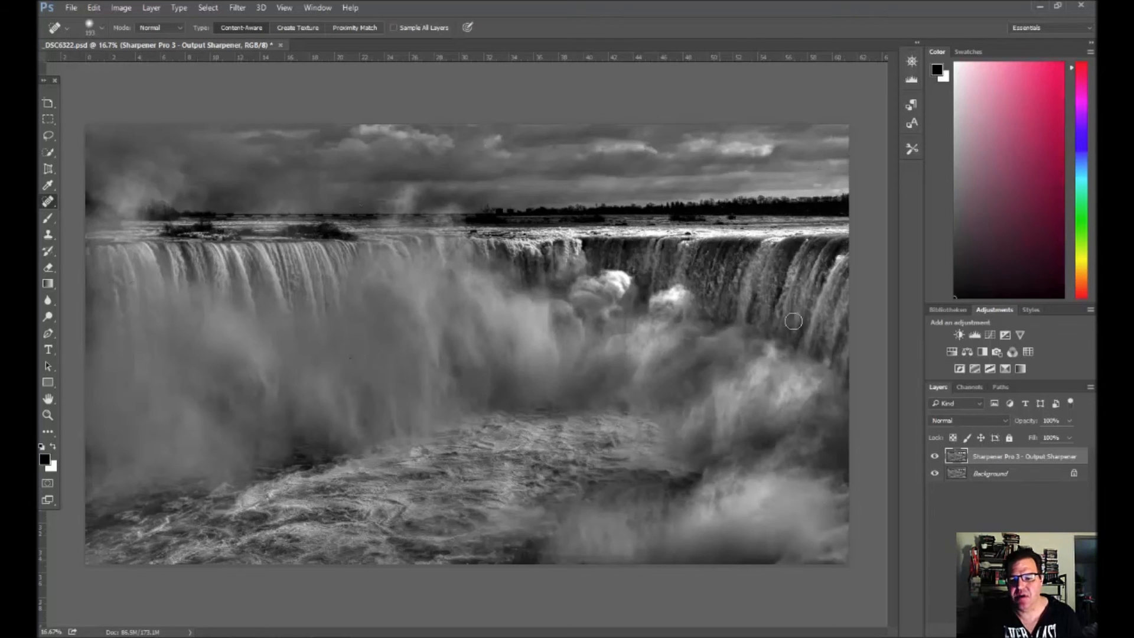
click(933, 457)
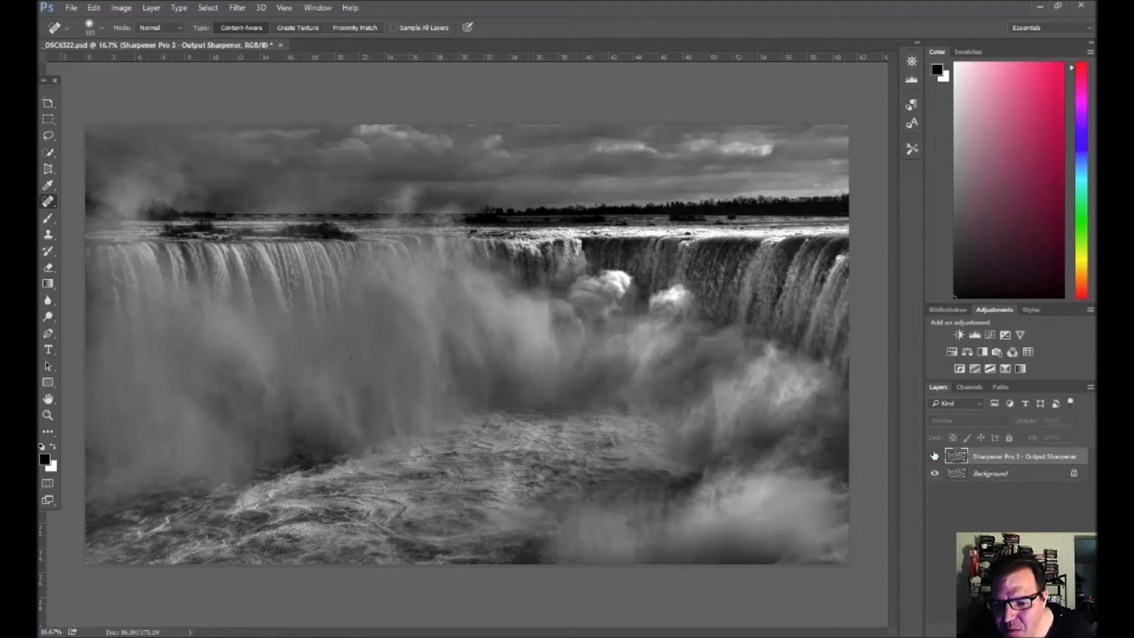
click(933, 457)
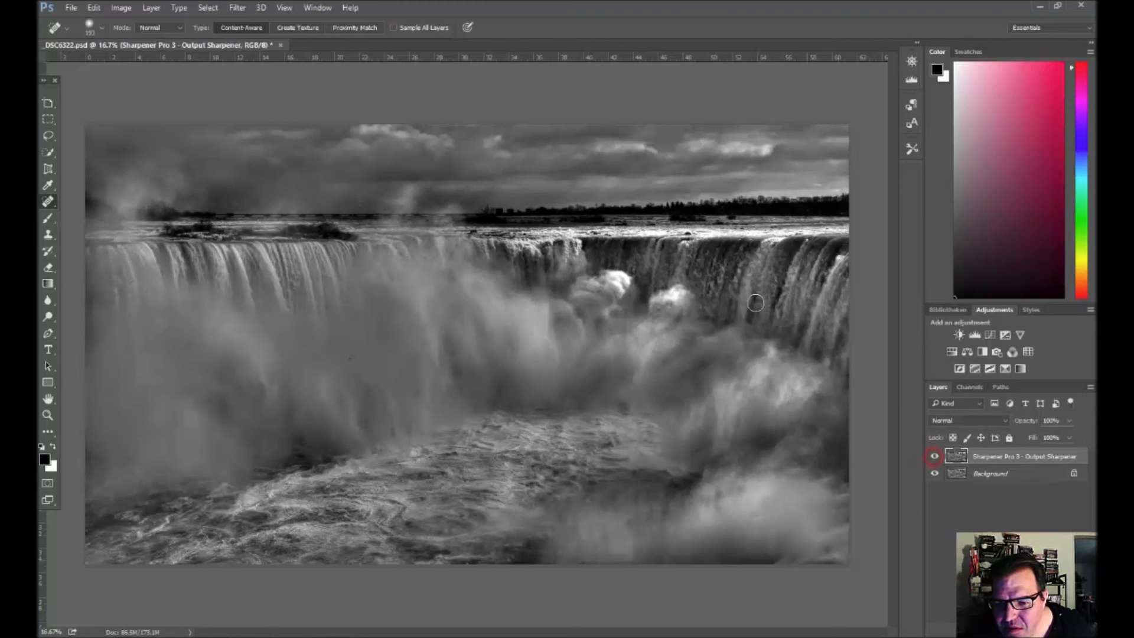